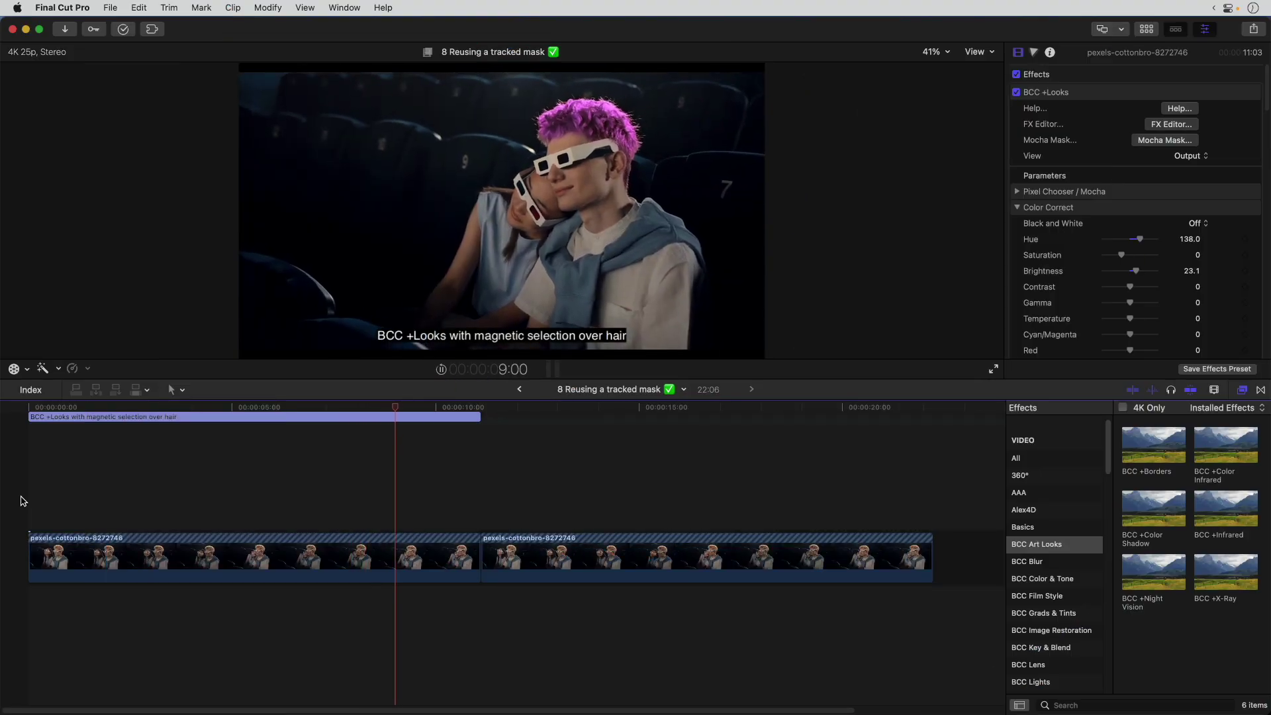
Stop playback, return to the start, and set the BCC +Looks Hue to 168.0.
{"action": "key", "text": "space"}
{"action": "key", "text": "Home"}
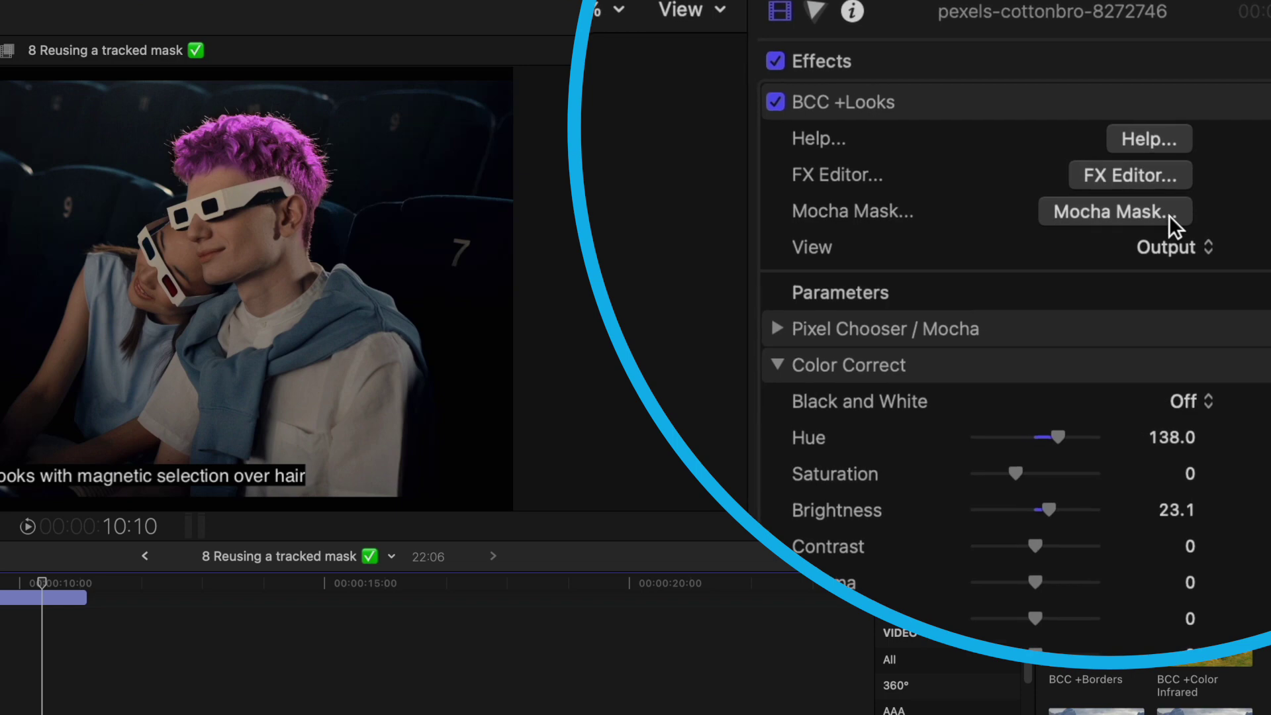
{"action": "left_click_drag", "start_coordinate": [1053, 434], "coordinate": [1075, 327]}
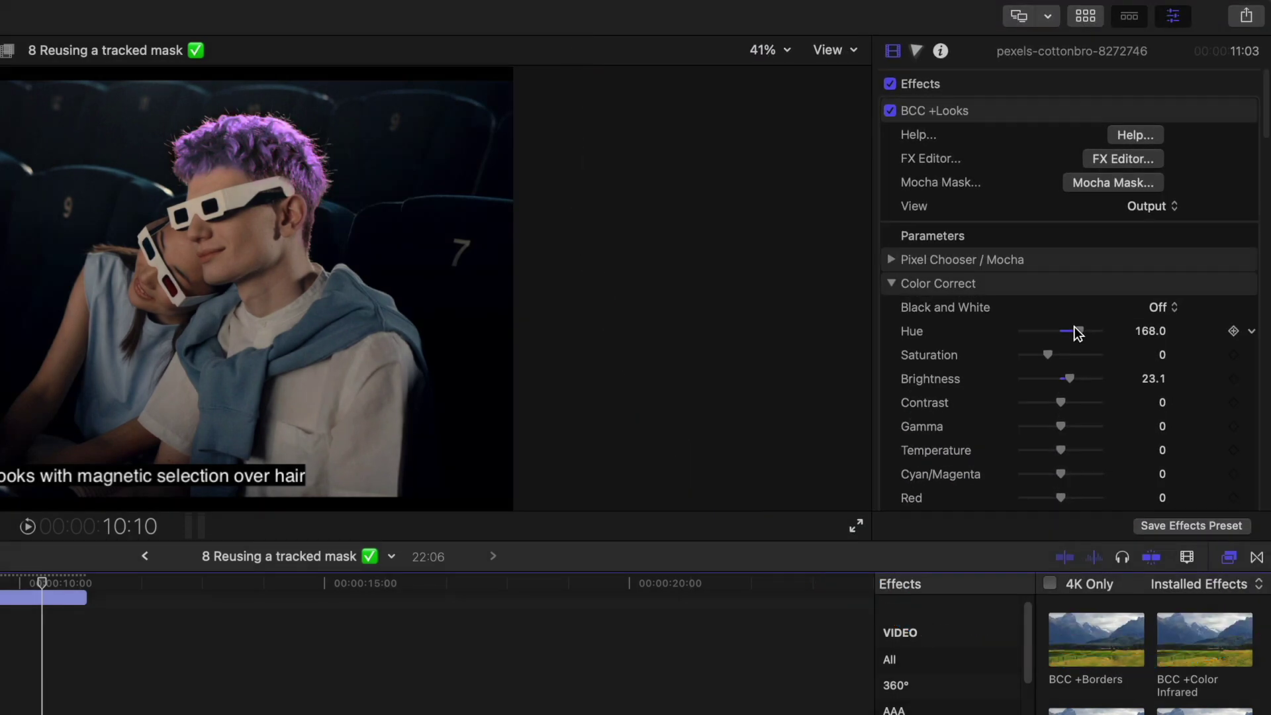
Launch Mocha Mask, select Layer 1, and step through its hair-shape tracking keyframes.
{"action": "left_click", "coordinate": [1156, 180]}
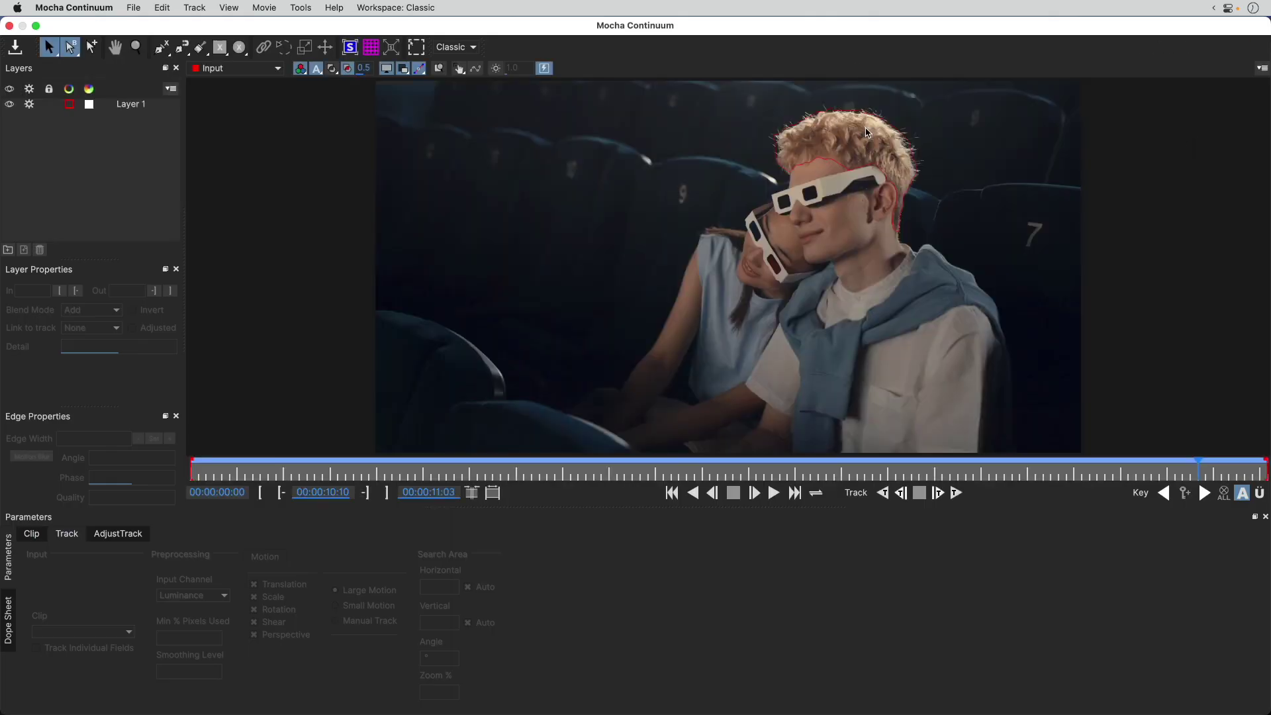
{"action": "left_click", "coordinate": [150, 106]}
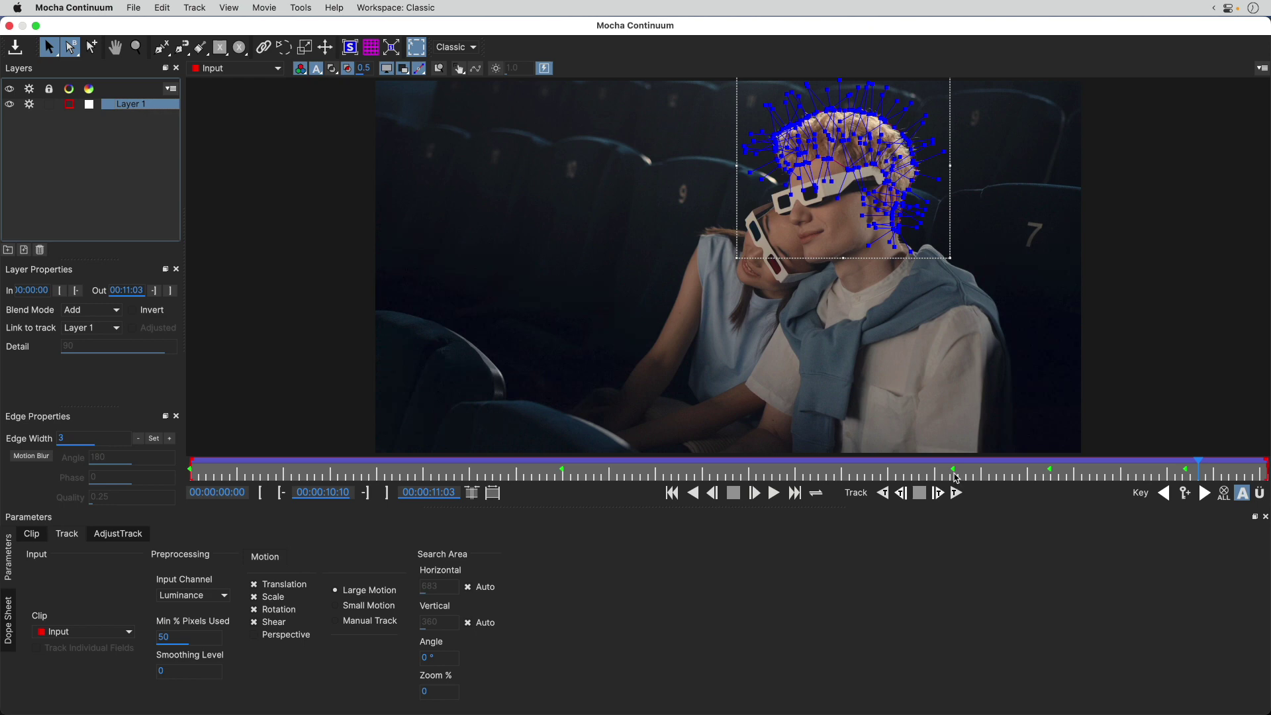
{"action": "left_click", "coordinate": [1167, 495]}
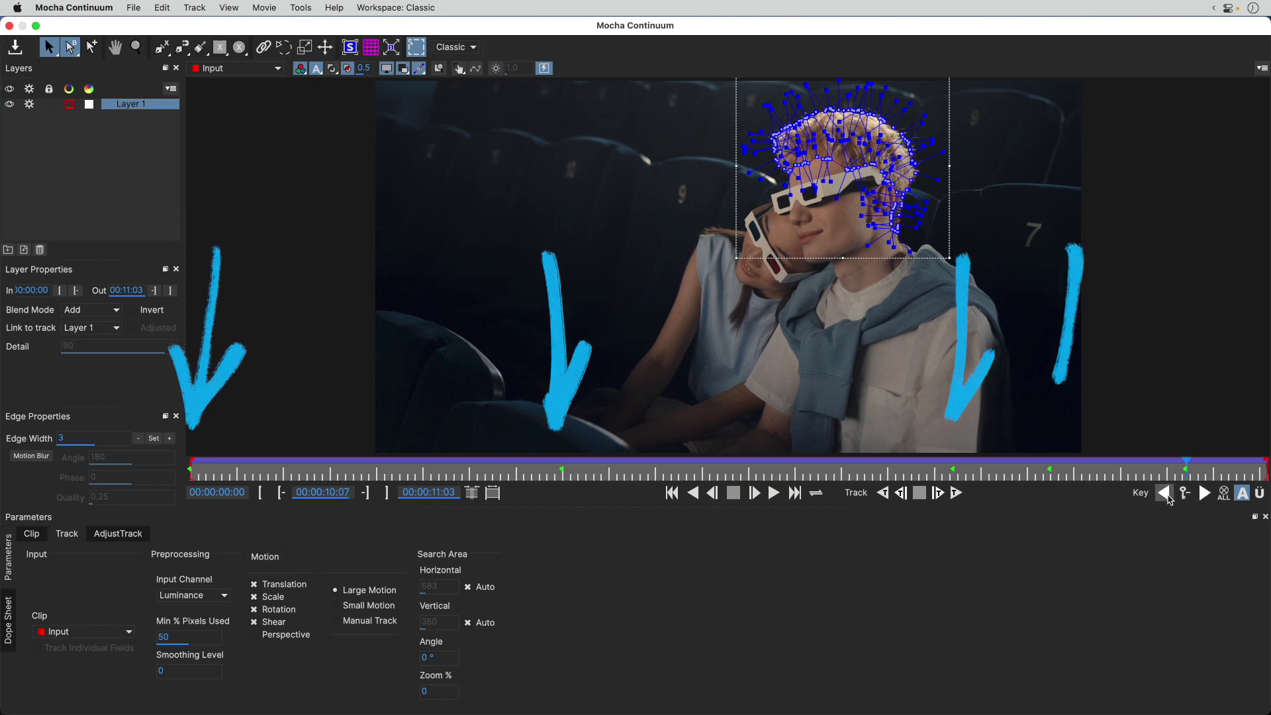
{"action": "left_click", "coordinate": [1166, 494]}
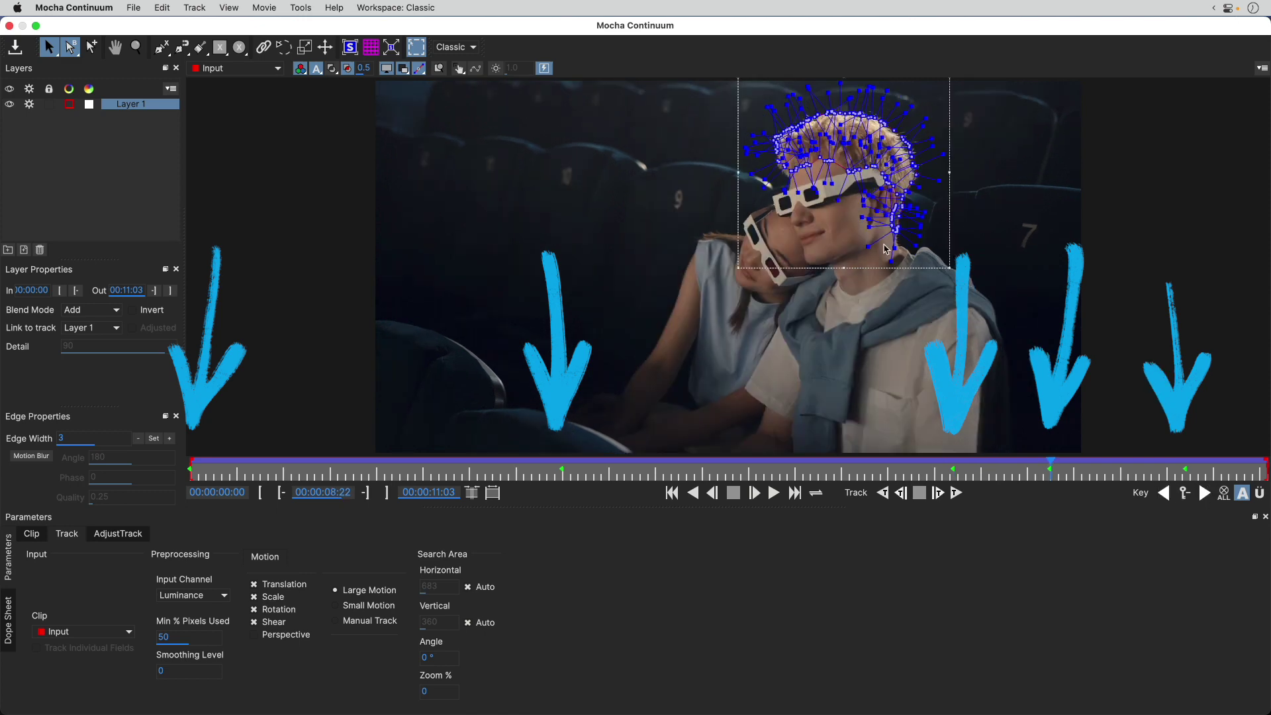
{"action": "left_click", "coordinate": [1205, 493]}
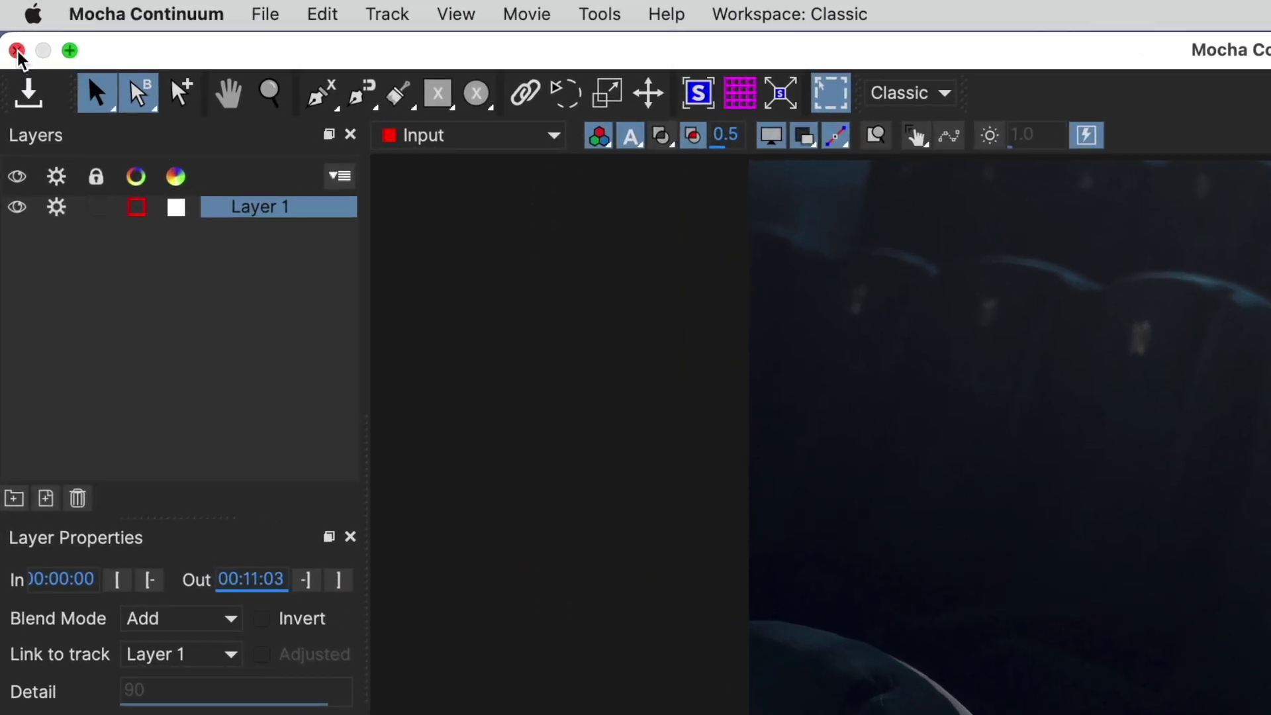
Use File > Export Project to save the mask as 'cinema hair' on the Desktop.
{"action": "left_click", "coordinate": [276, 17]}
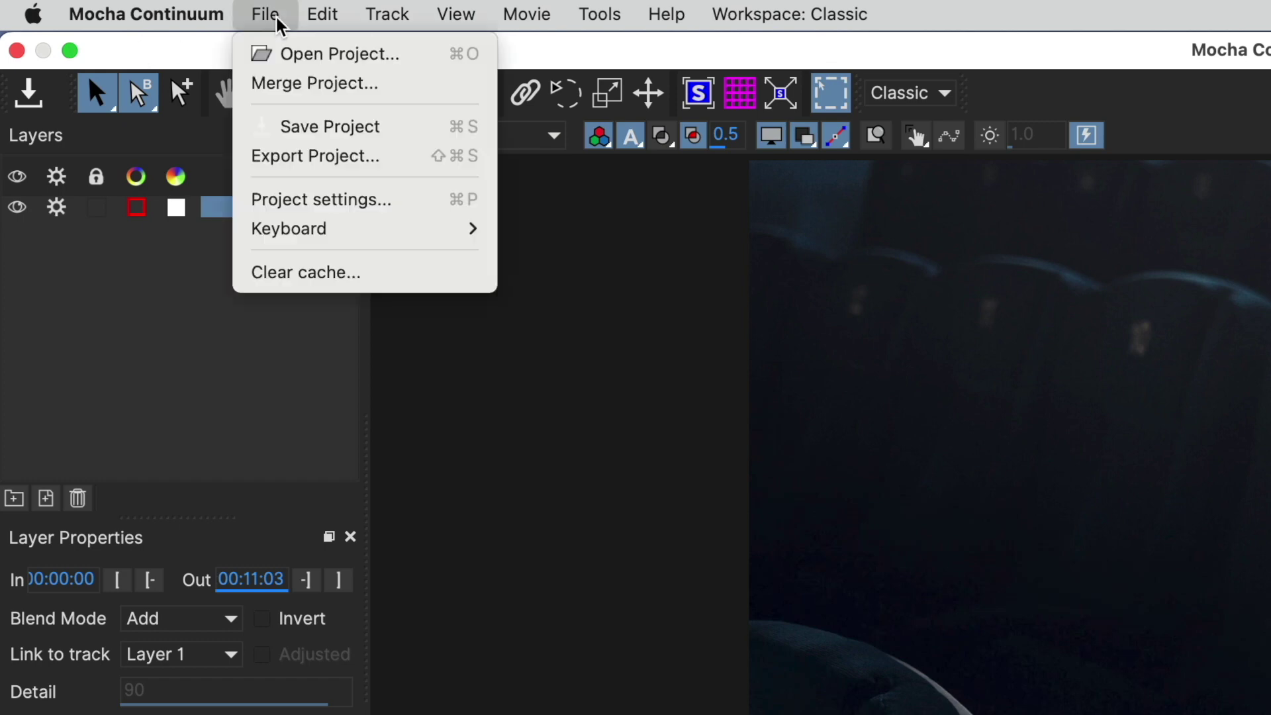
{"action": "left_click", "coordinate": [402, 173]}
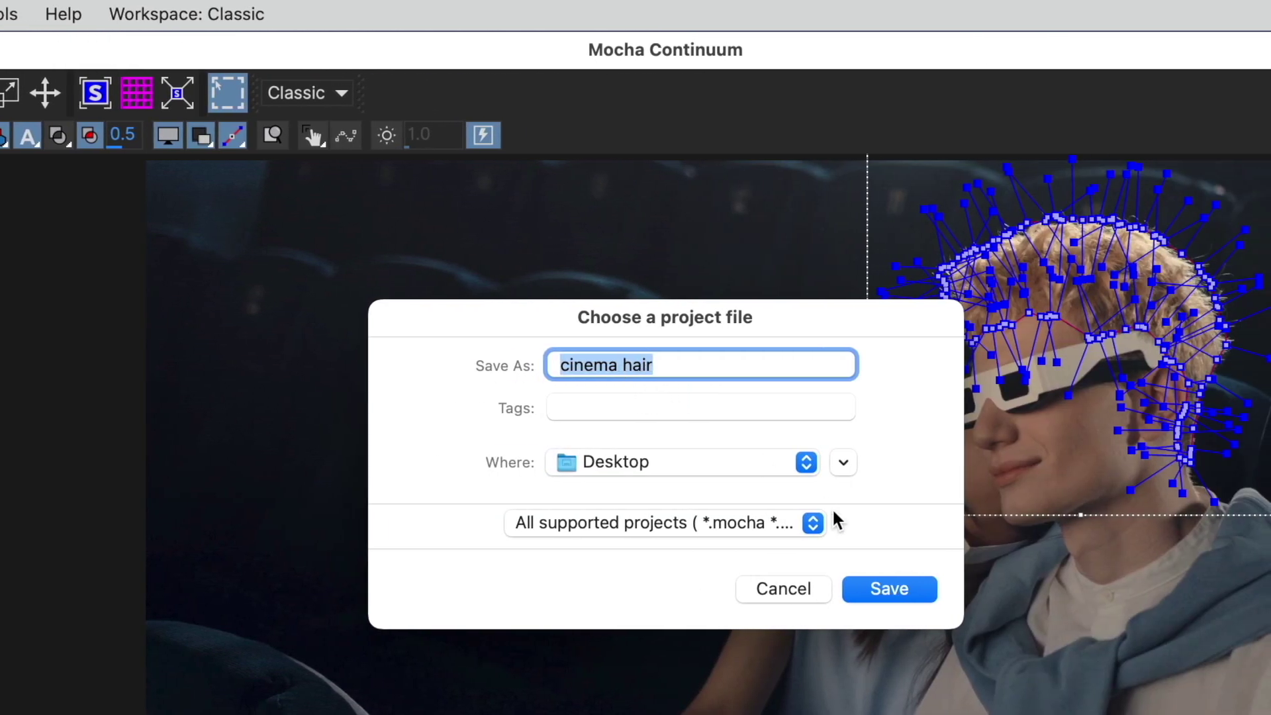
{"action": "left_click", "coordinate": [910, 599]}
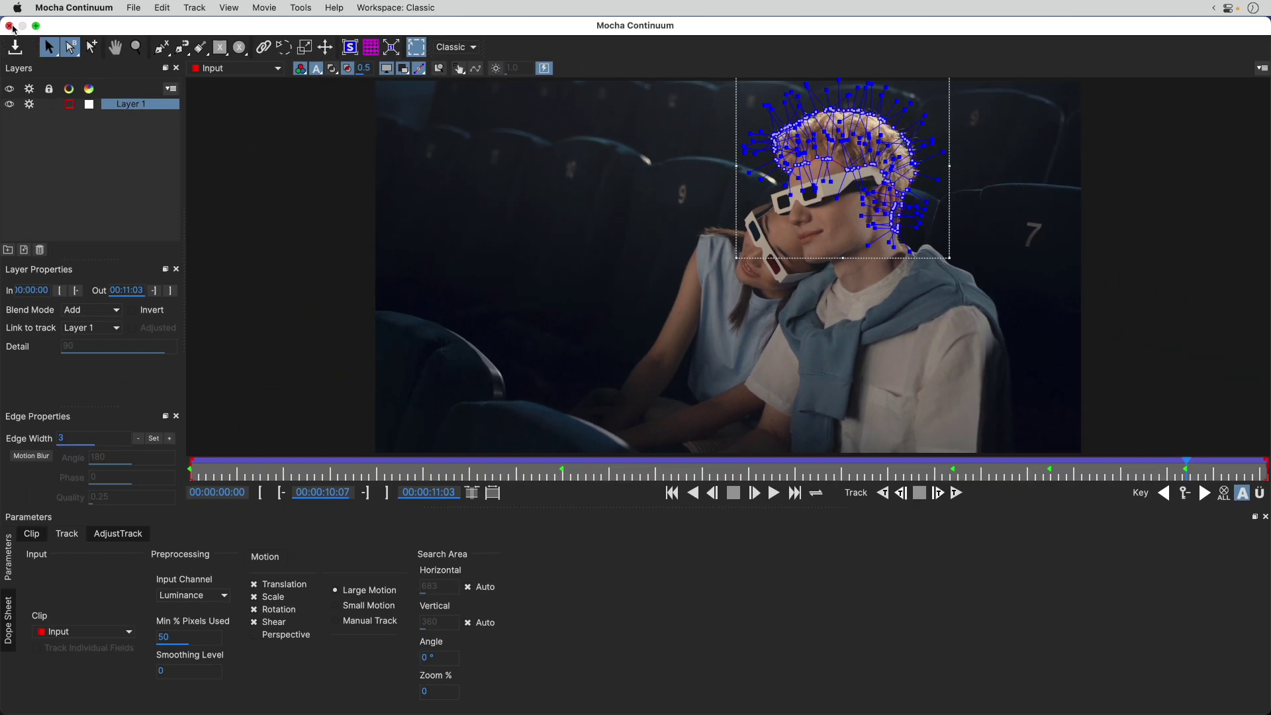
Close Mocha and apply BCC +Color Infrared from BCC Art Looks to the second clip.
{"action": "left_click", "coordinate": [11, 26]}
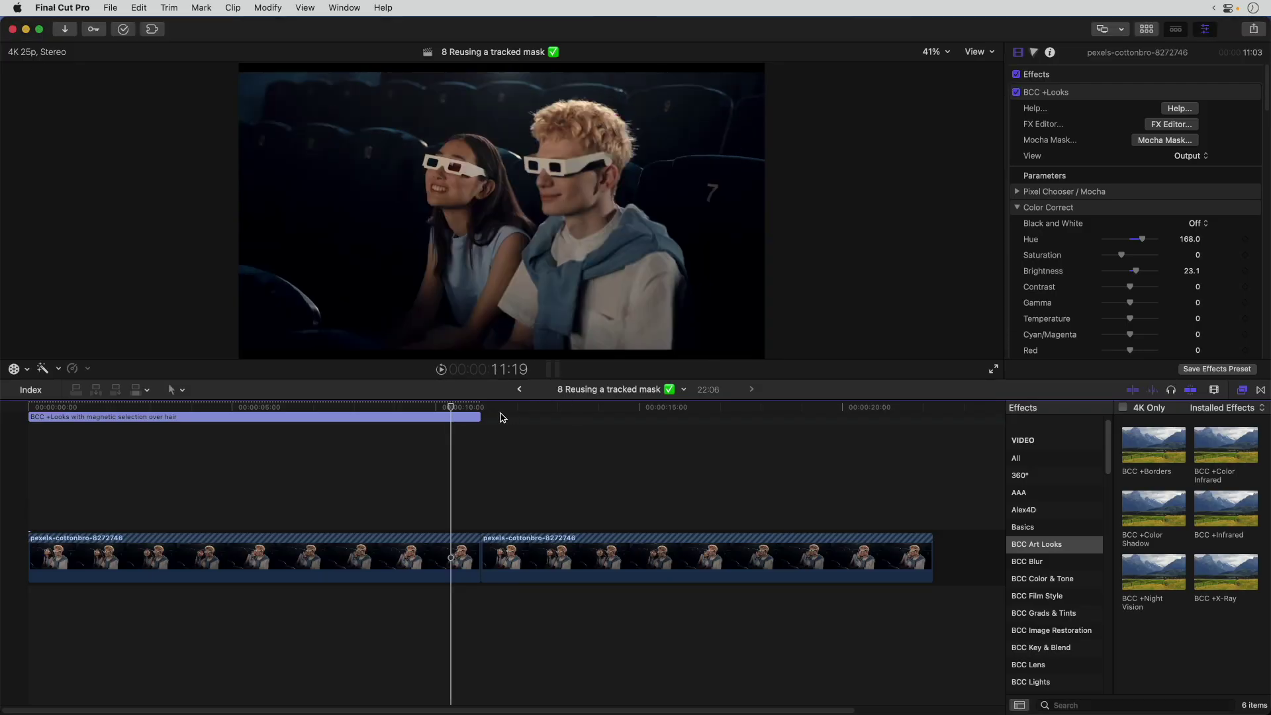
{"action": "left_click_drag", "start_coordinate": [509, 411], "coordinate": [649, 419]}
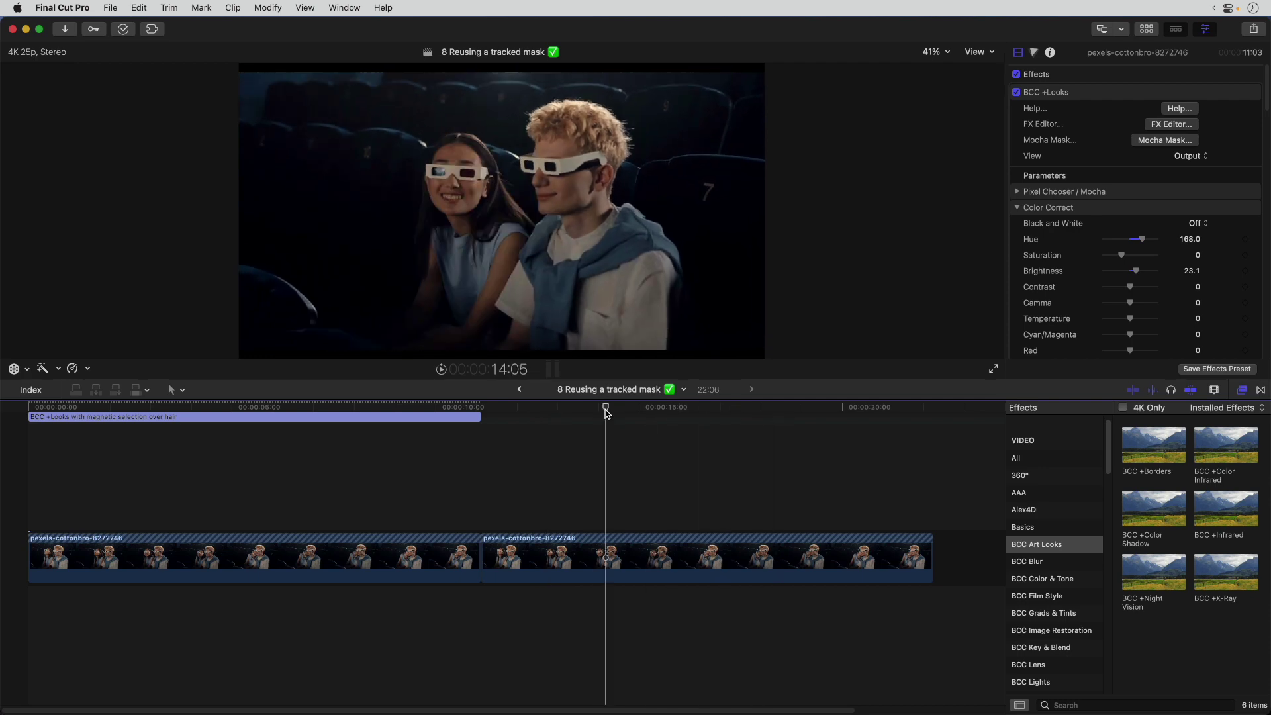
{"action": "left_click", "coordinate": [628, 560]}
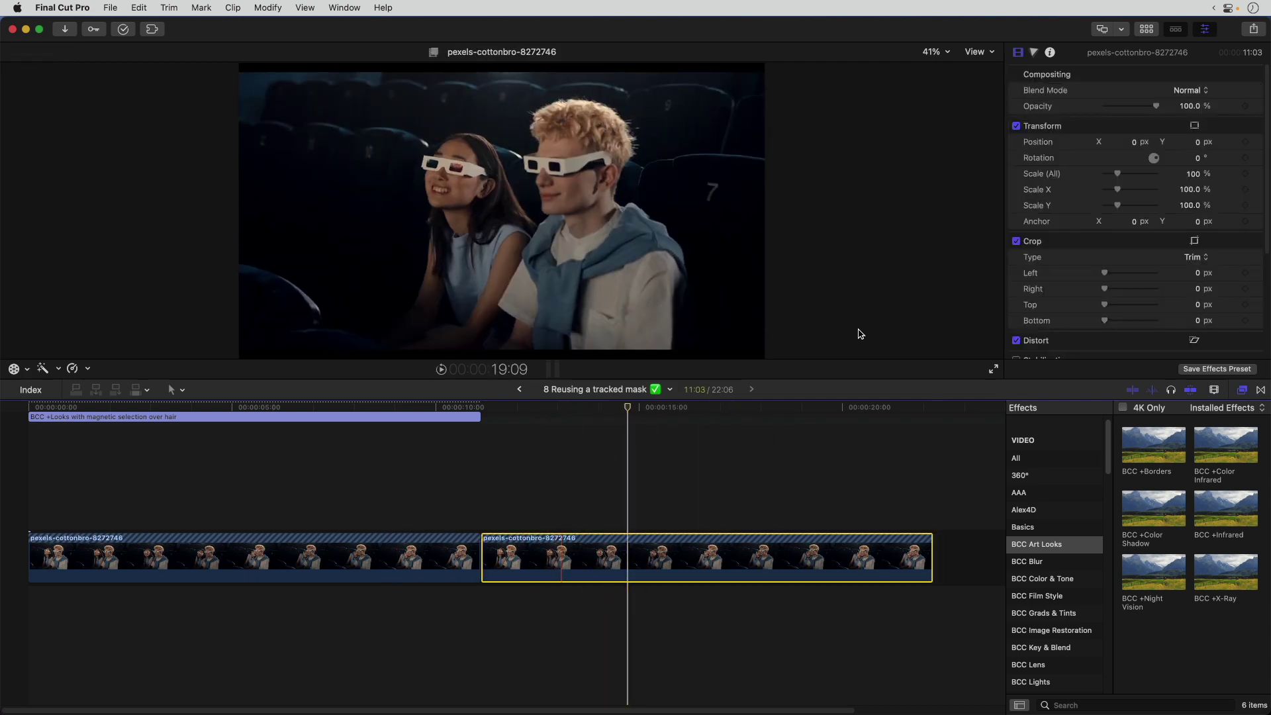
{"action": "left_click", "coordinate": [881, 513]}
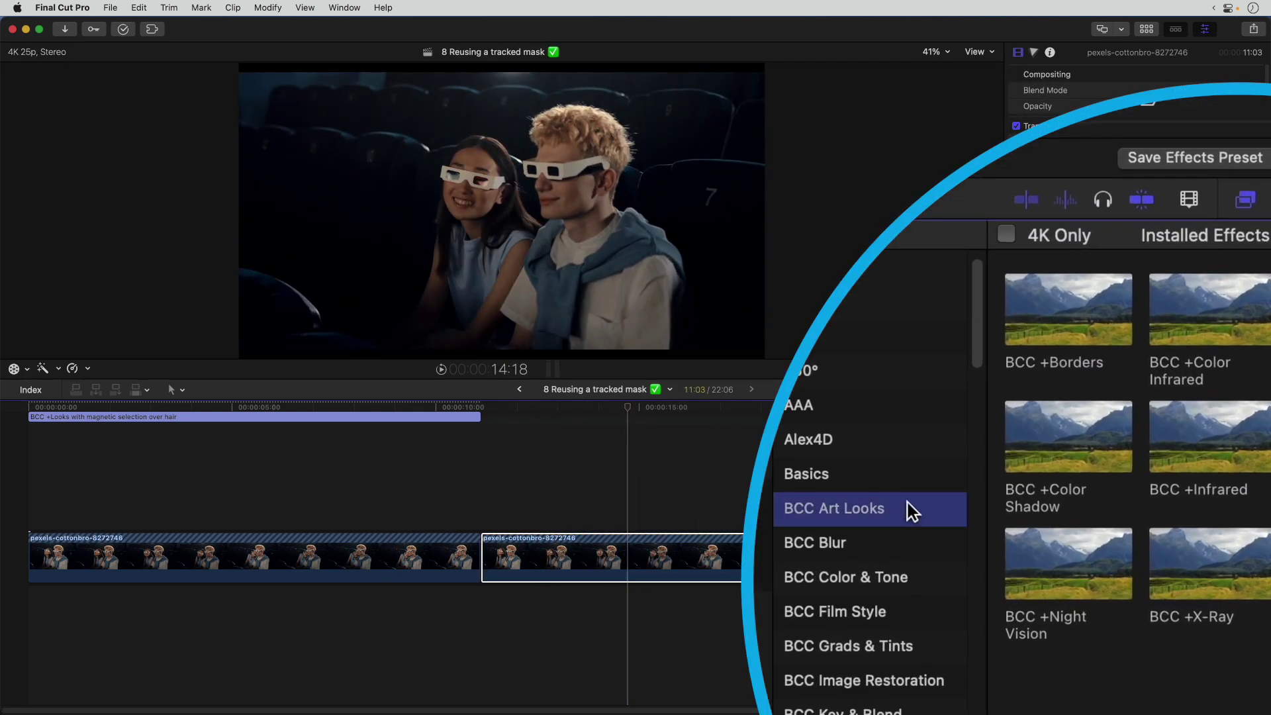
{"action": "left_click_drag", "start_coordinate": [1206, 315], "coordinate": [640, 553]}
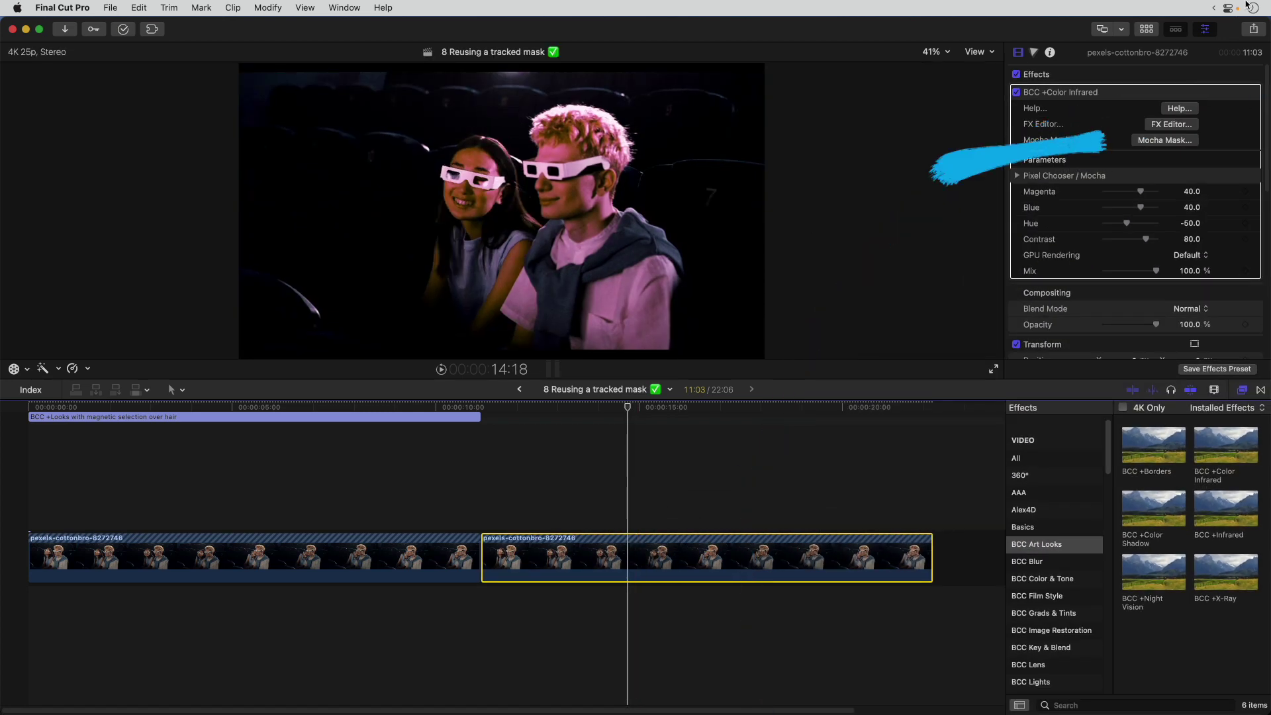
Launch Mocha on the new effect and load cinema hair.mocha from the Desktop.
{"action": "left_click", "coordinate": [1194, 140]}
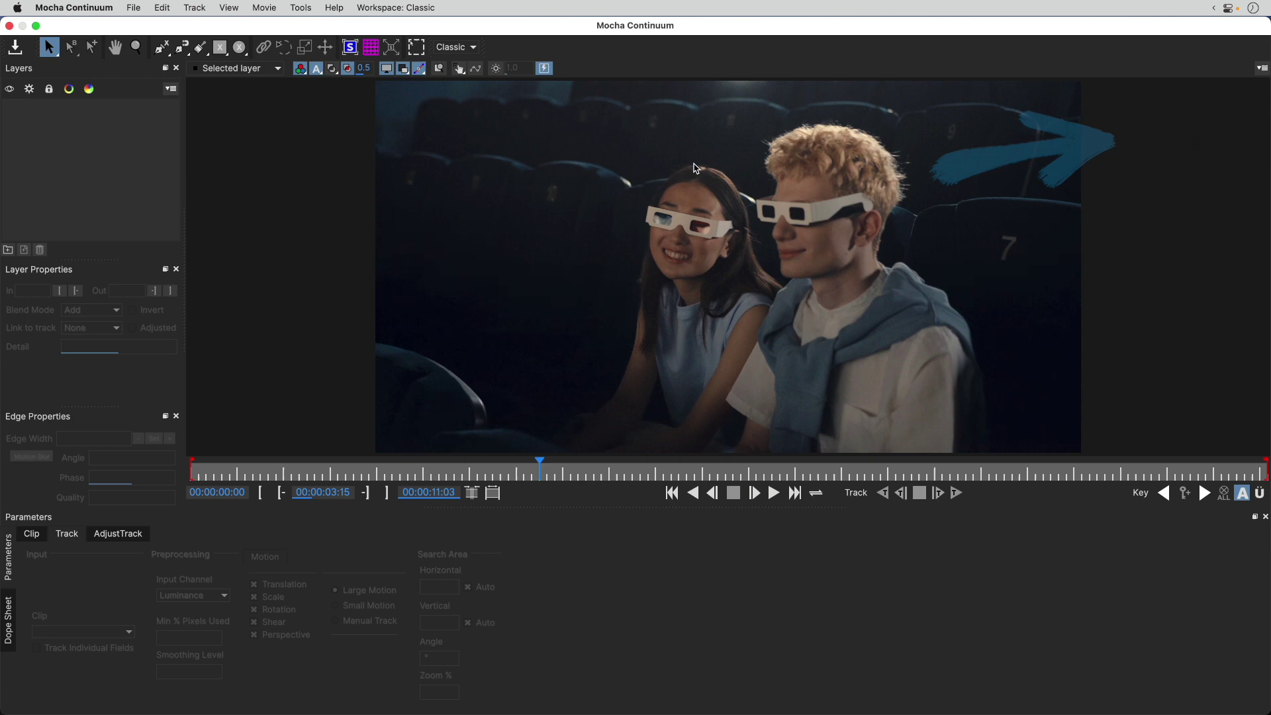
{"action": "left_click", "coordinate": [135, 9]}
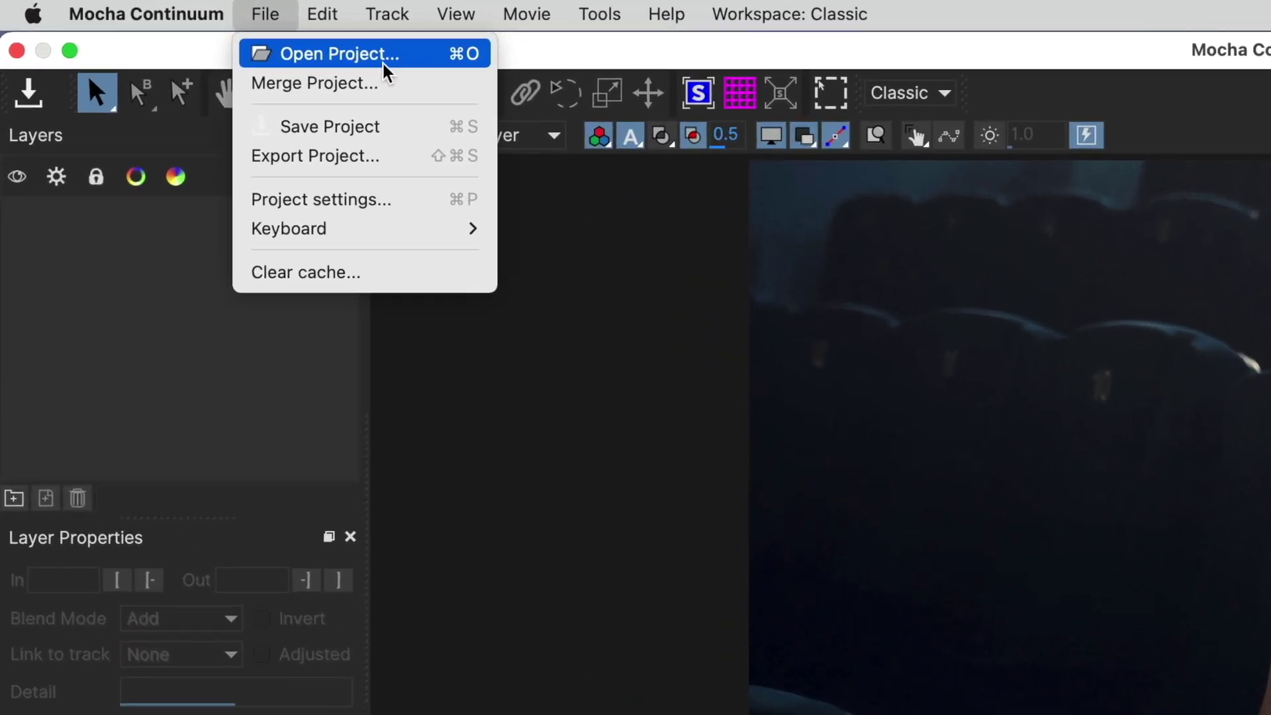
{"action": "left_click", "coordinate": [432, 58]}
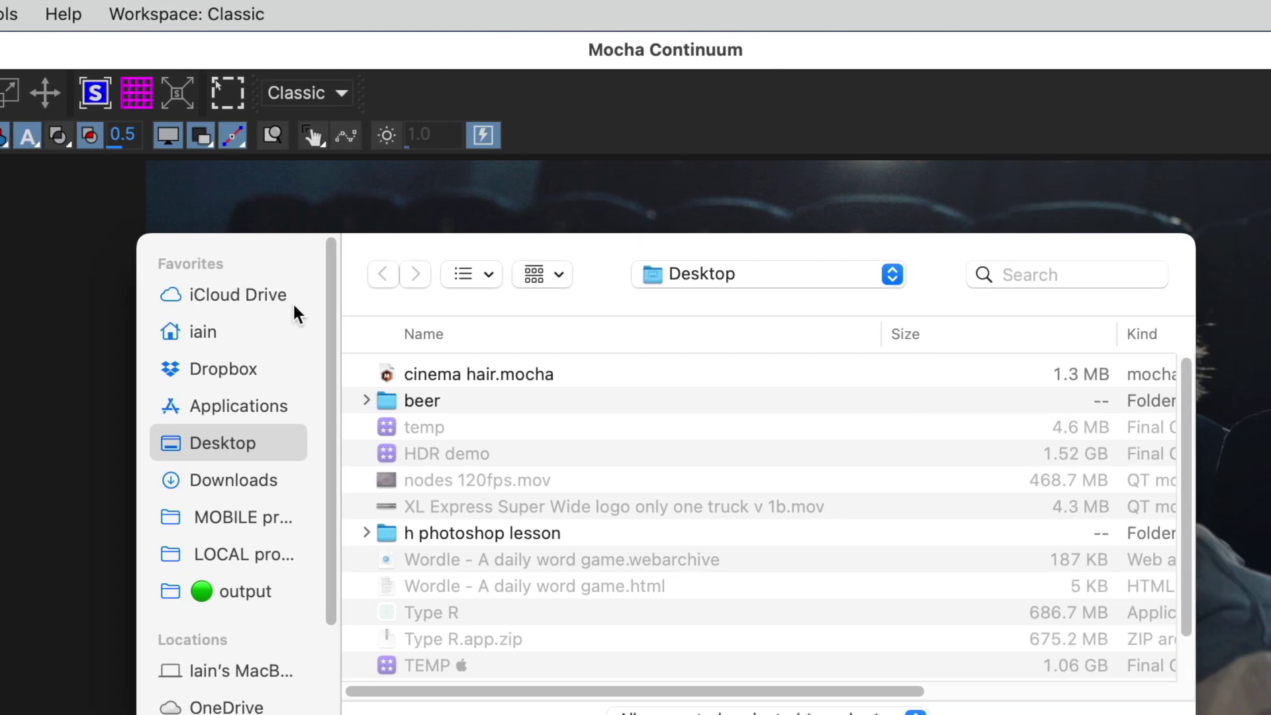
{"action": "double_click", "coordinate": [474, 375]}
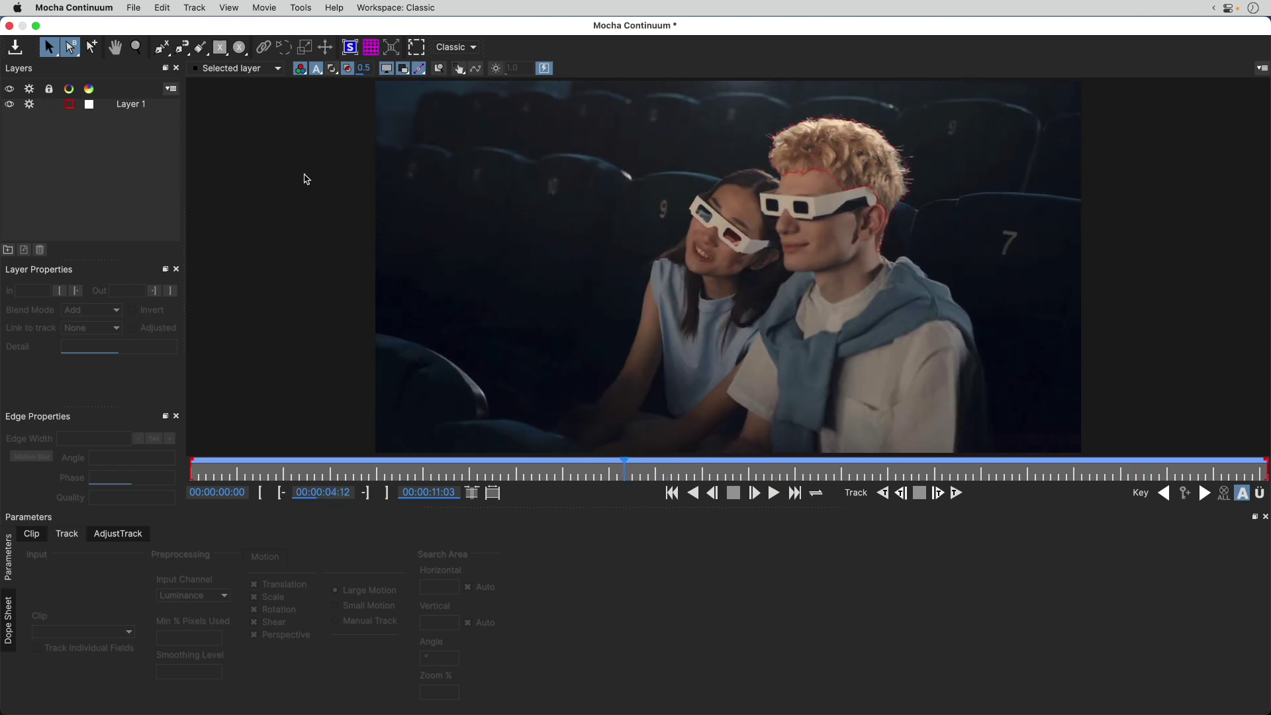
Select Layer 1, enable View > Mattes > Mattes, and scrub to check the hair matte.
{"action": "left_click", "coordinate": [131, 104]}
{"action": "left_click", "coordinate": [228, 7]}
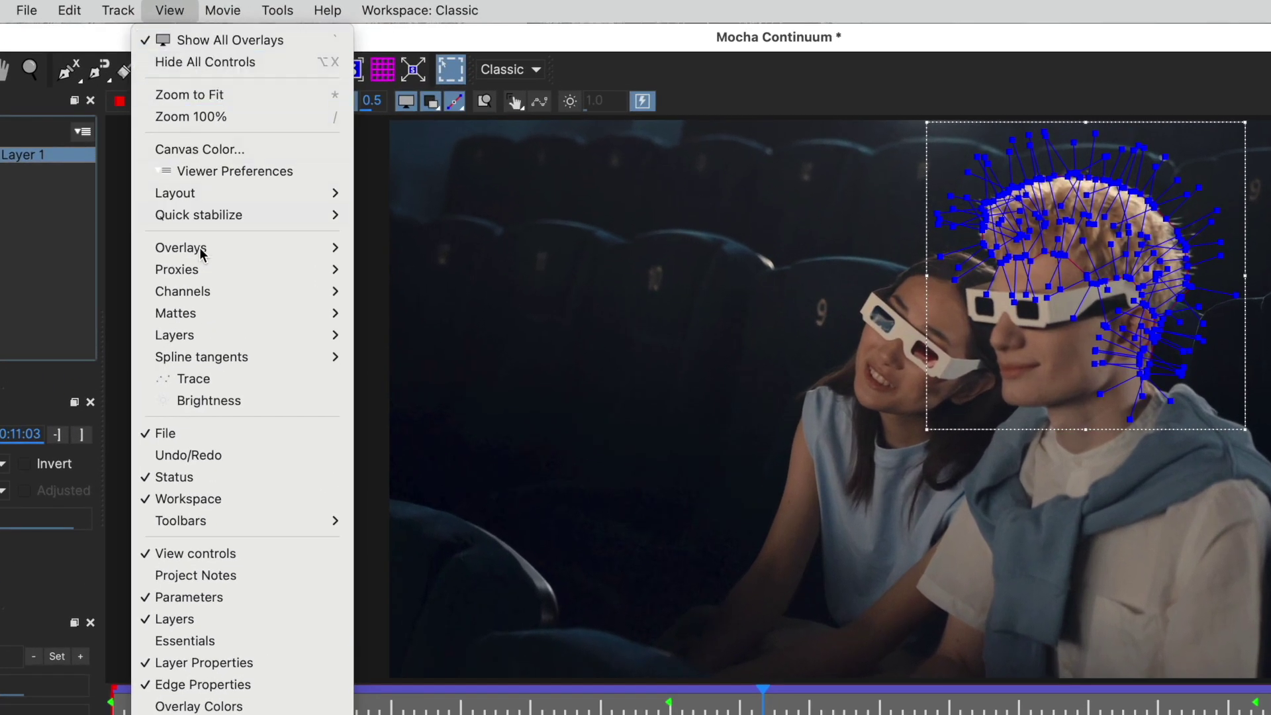
{"action": "mouse_move", "coordinate": [223, 315]}
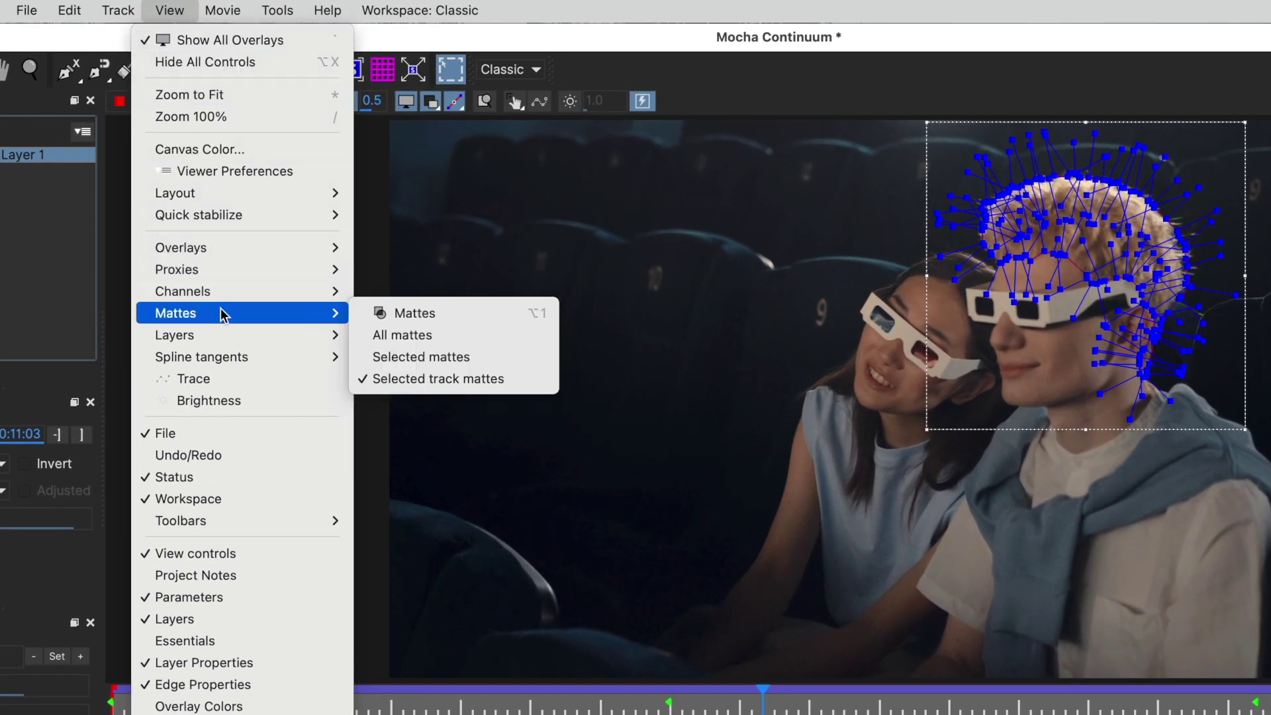
{"action": "left_click", "coordinate": [455, 312]}
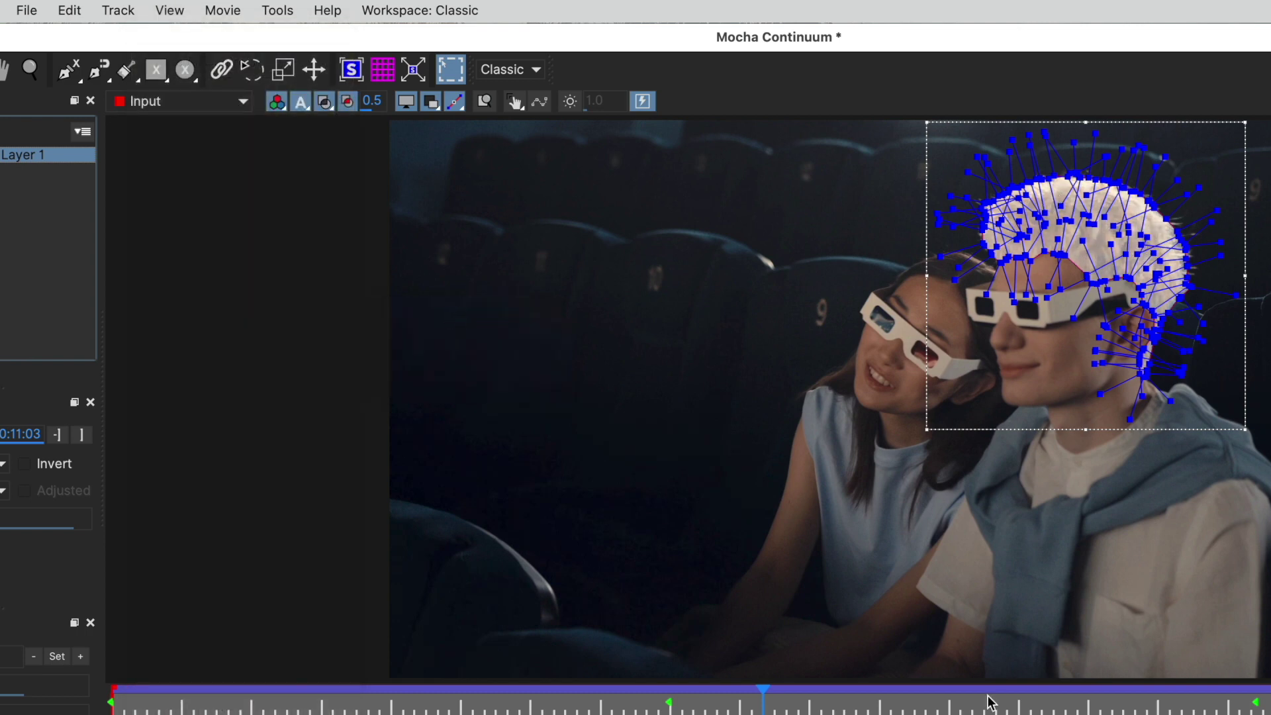
{"action": "left_click_drag", "start_coordinate": [765, 690], "coordinate": [462, 690]}
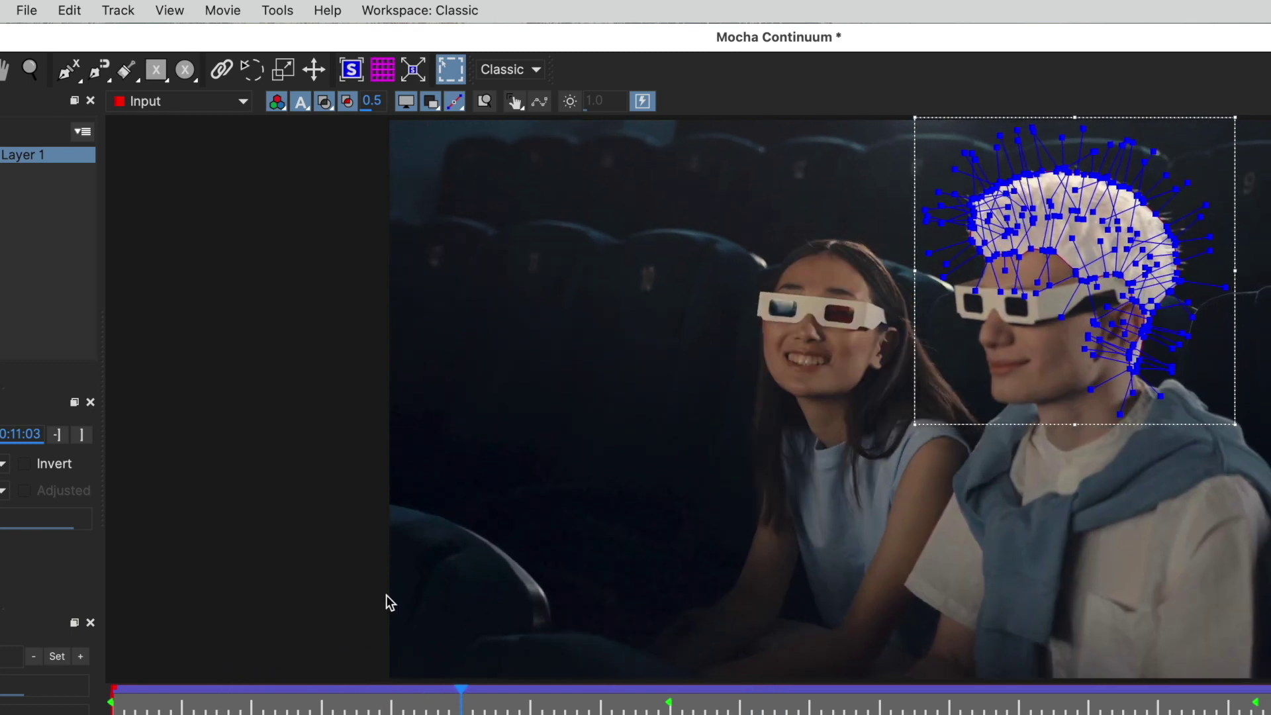
Uncheck View > Mattes > Selected track mattes to hide the tracking mesh.
{"action": "left_click", "coordinate": [170, 11]}
{"action": "mouse_move", "coordinate": [211, 313]}
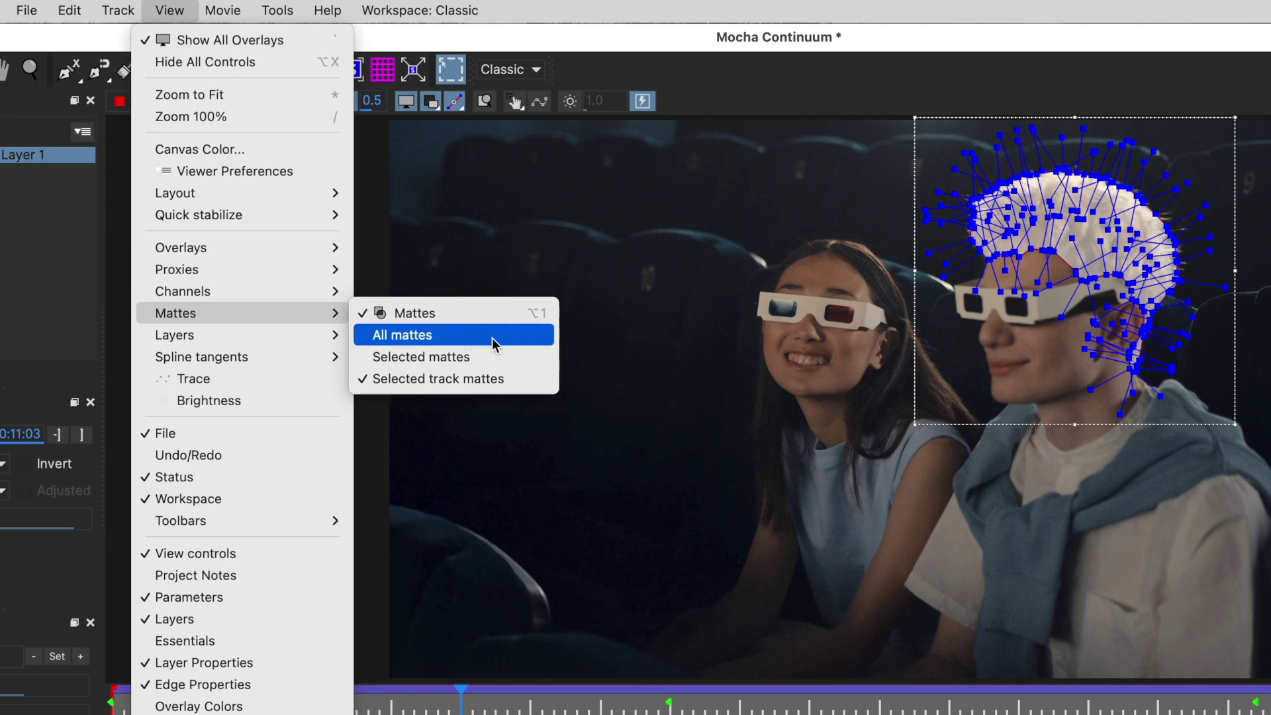
{"action": "left_click", "coordinate": [540, 379]}
{"action": "left_click", "coordinate": [26, 10]}
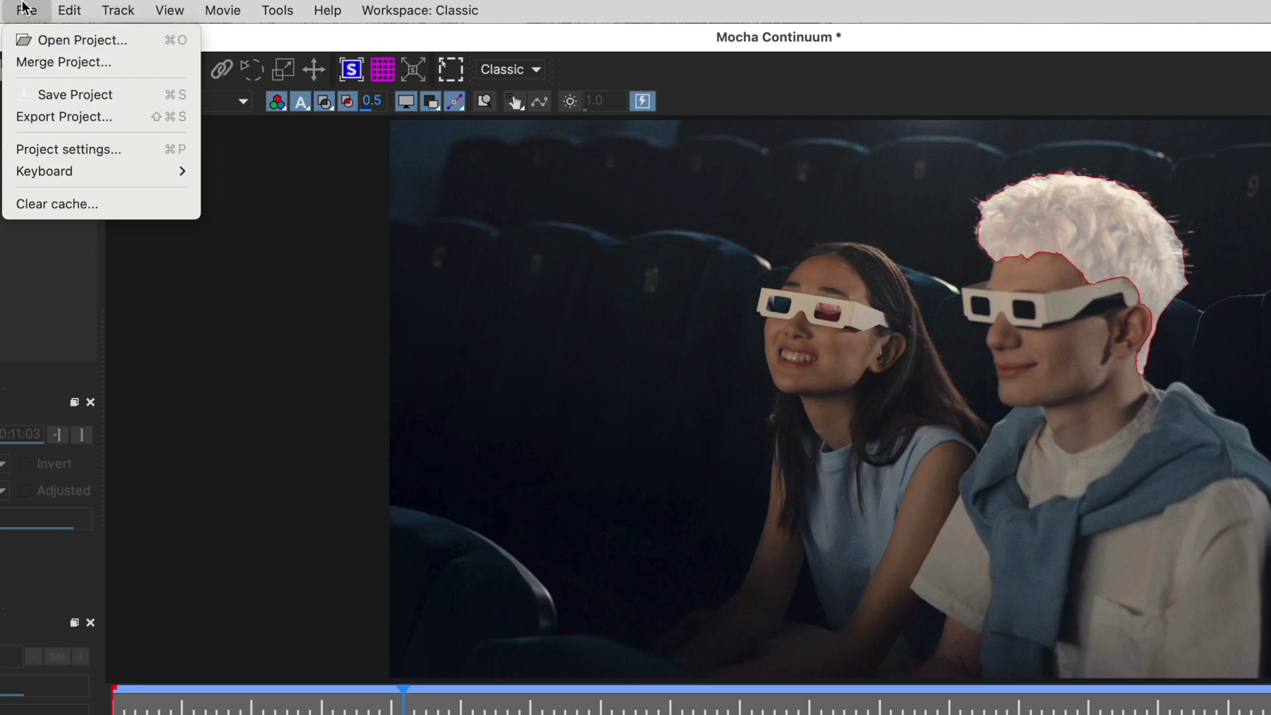
{"action": "mouse_move", "coordinate": [59, 7]}
{"action": "mouse_move", "coordinate": [170, 10]}
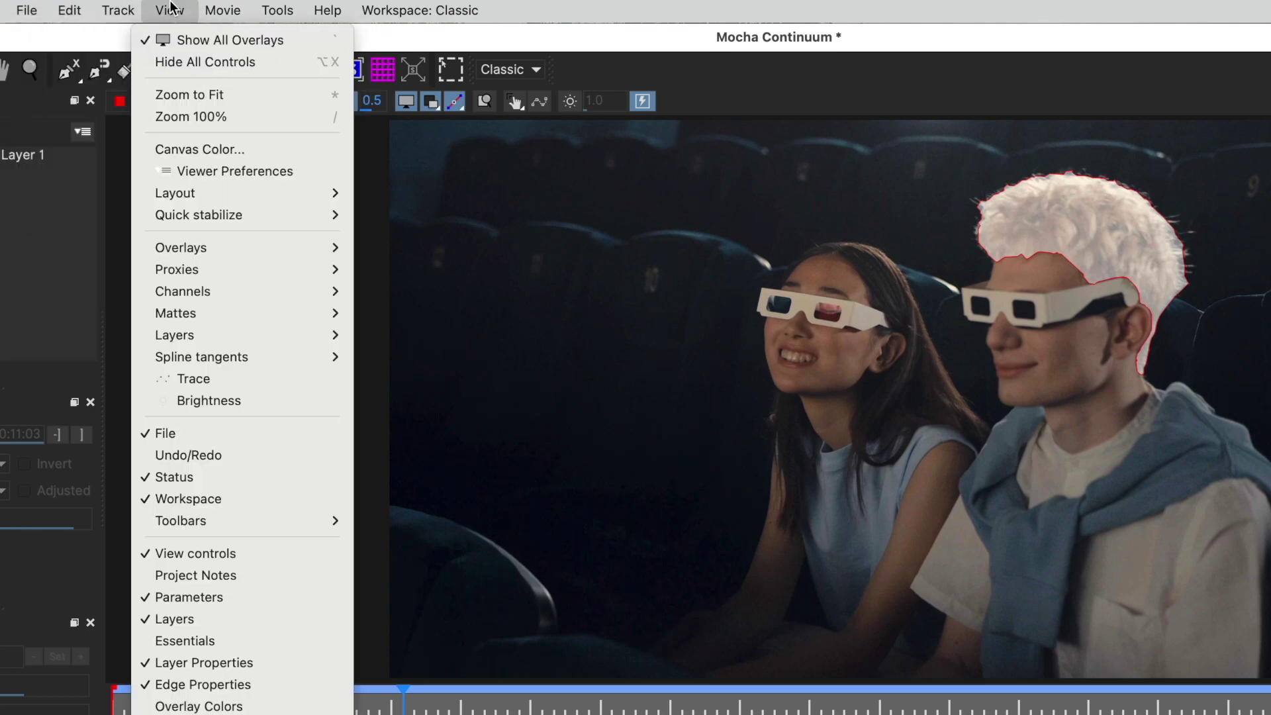
{"action": "mouse_move", "coordinate": [213, 196]}
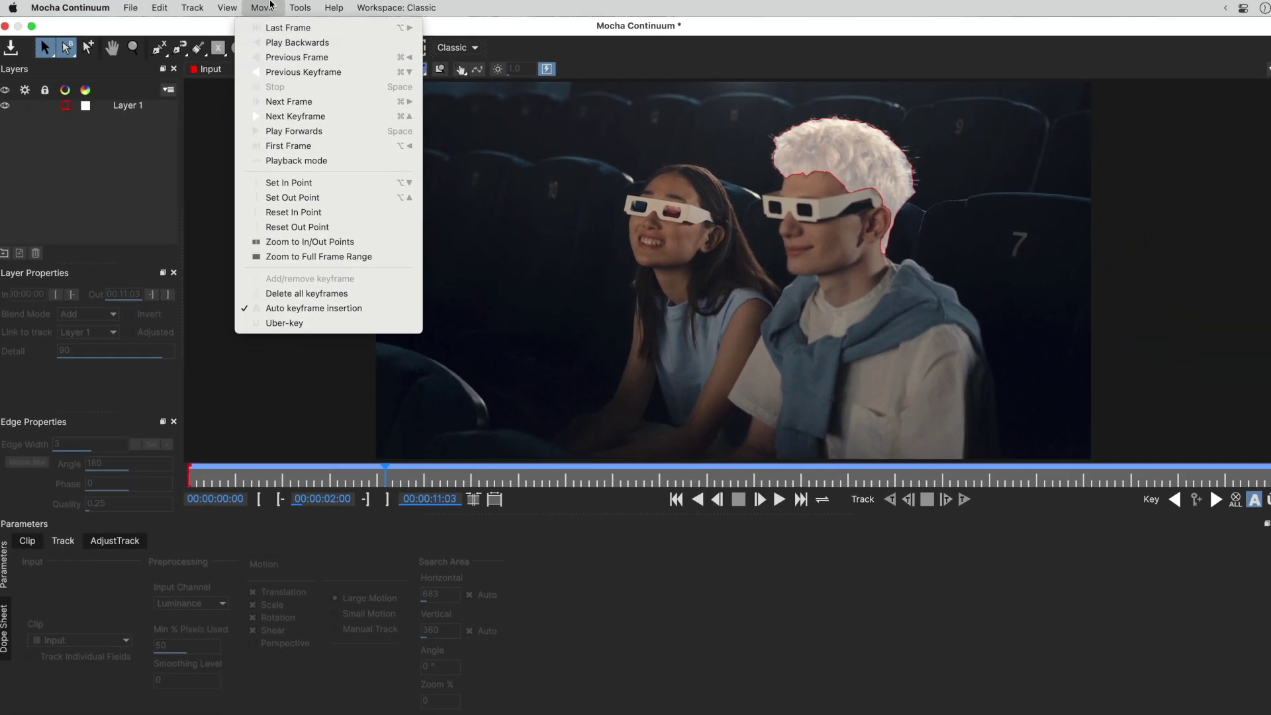
Close Mocha and save the project, then move the playhead to 16:20 to review the pink hair.
{"action": "left_click", "coordinate": [227, 8]}
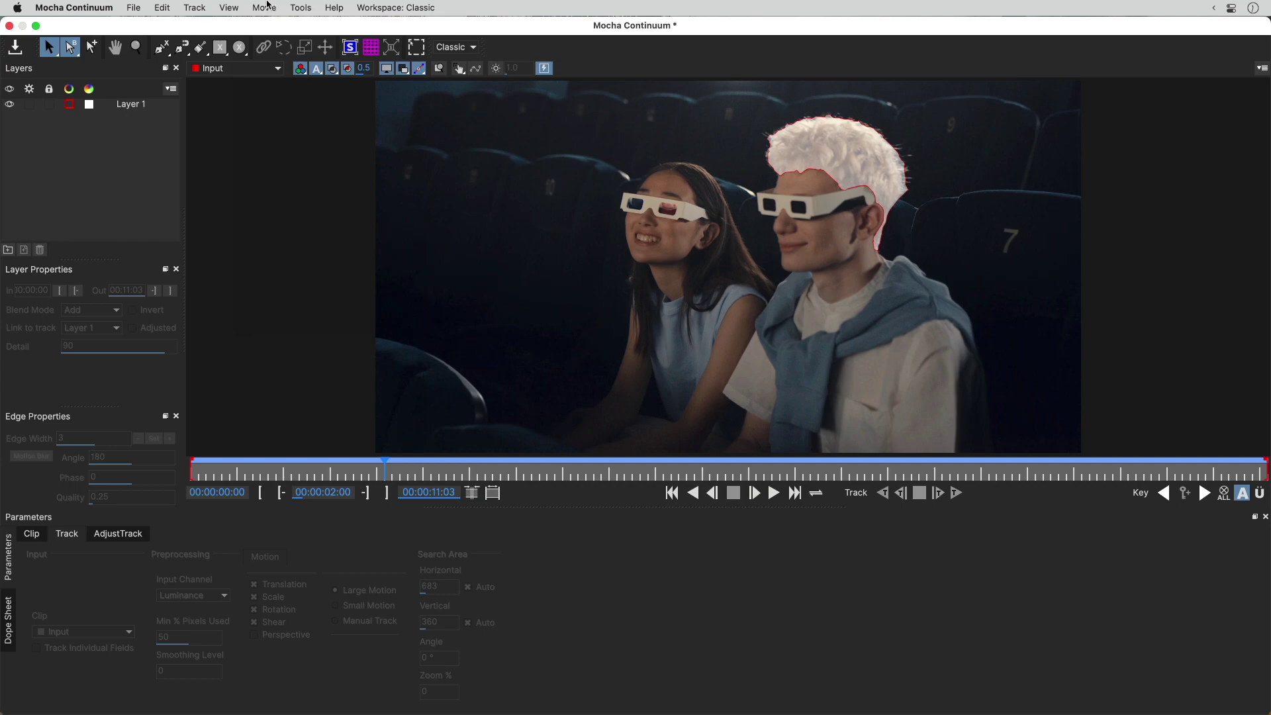
{"action": "left_click", "coordinate": [12, 30]}
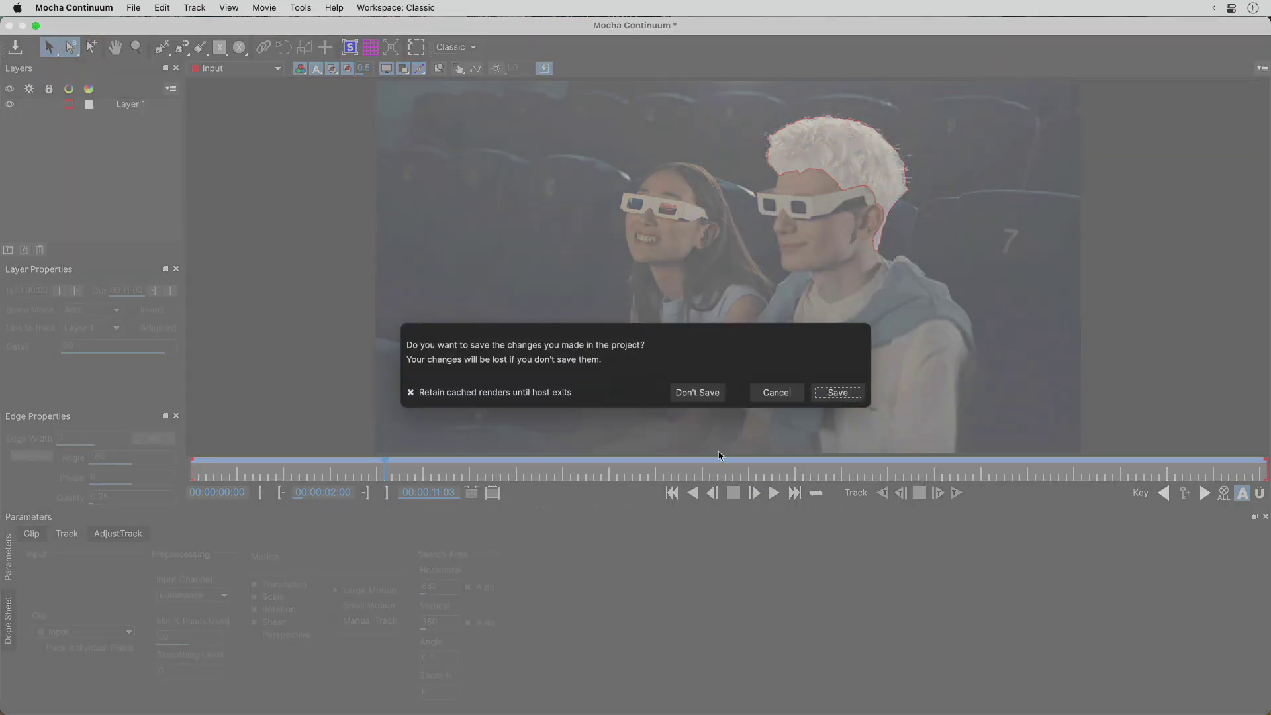
{"action": "left_click", "coordinate": [841, 392]}
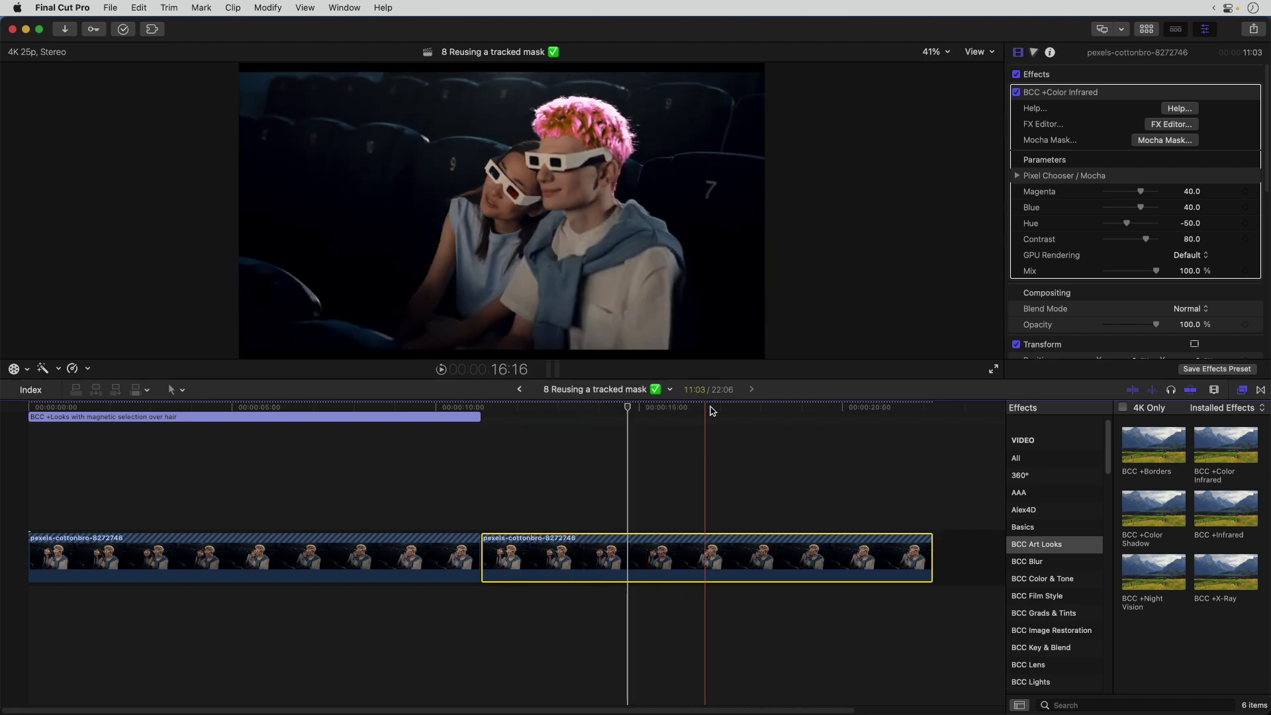
{"action": "left_click", "coordinate": [713, 408]}
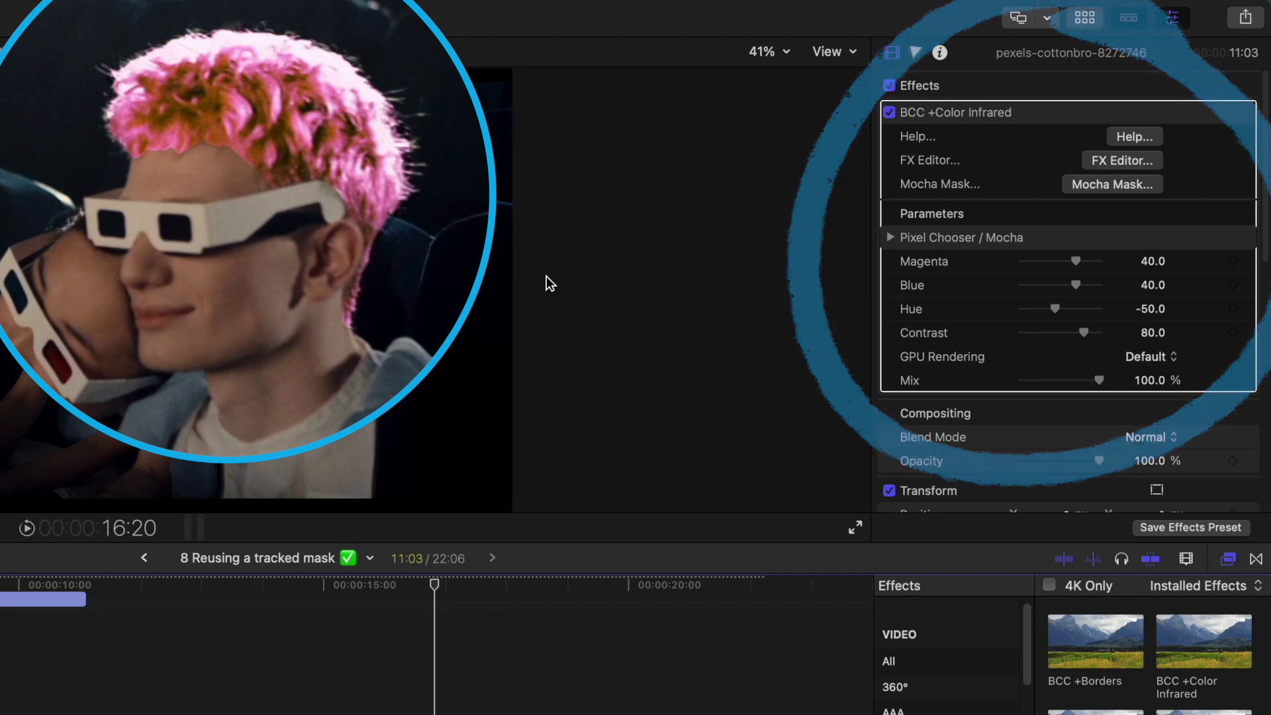
Expand Pixel Chooser / Mocha and Mask, set Mask Feather to 6.0, and play back the clip.
{"action": "left_click", "coordinate": [891, 238]}
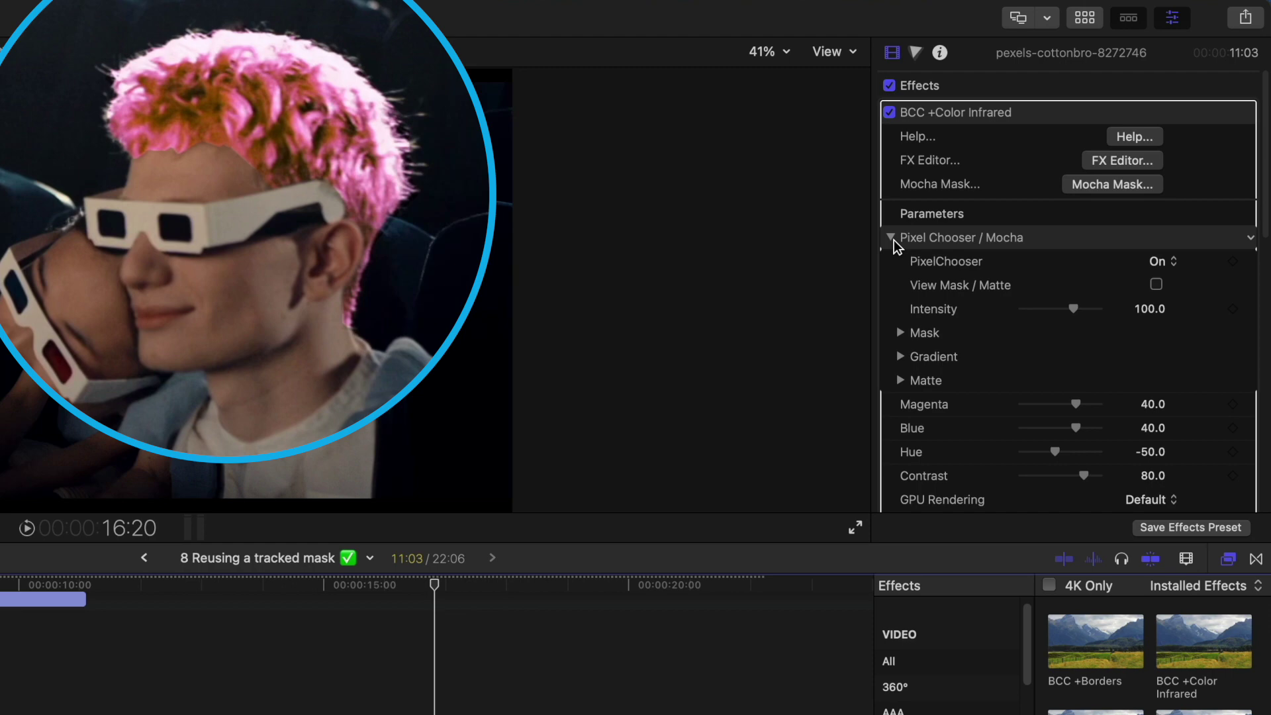
{"action": "left_click", "coordinate": [902, 333]}
{"action": "left_click_drag", "start_coordinate": [1023, 429], "coordinate": [1026, 428]}
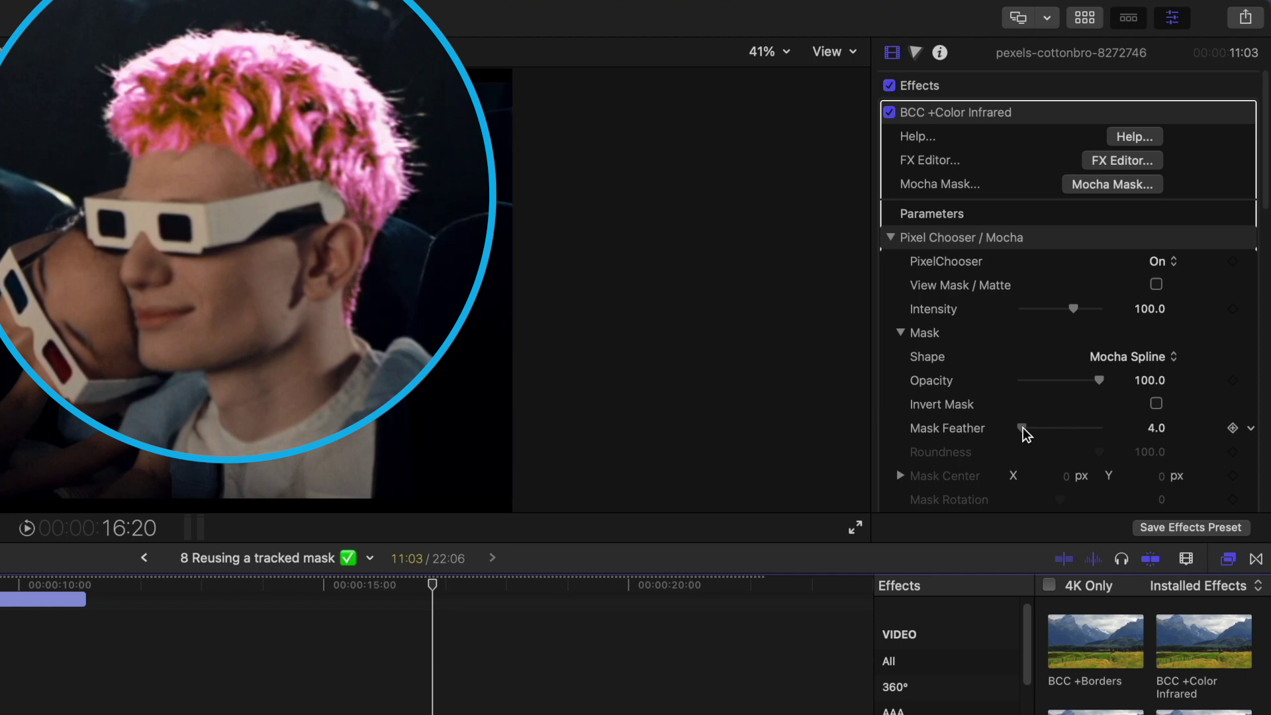
{"action": "left_click_drag", "start_coordinate": [1024, 430], "coordinate": [1023, 428]}
{"action": "left_click", "coordinate": [140, 593]}
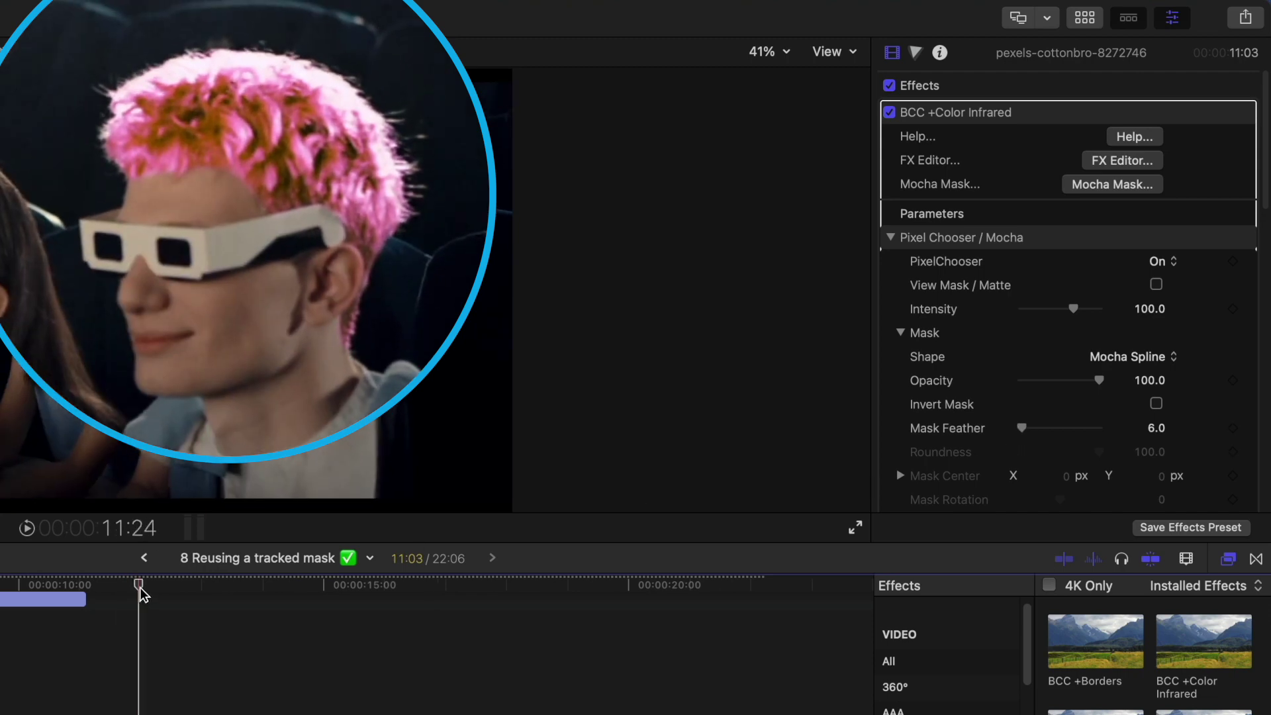
{"action": "key", "text": "space"}
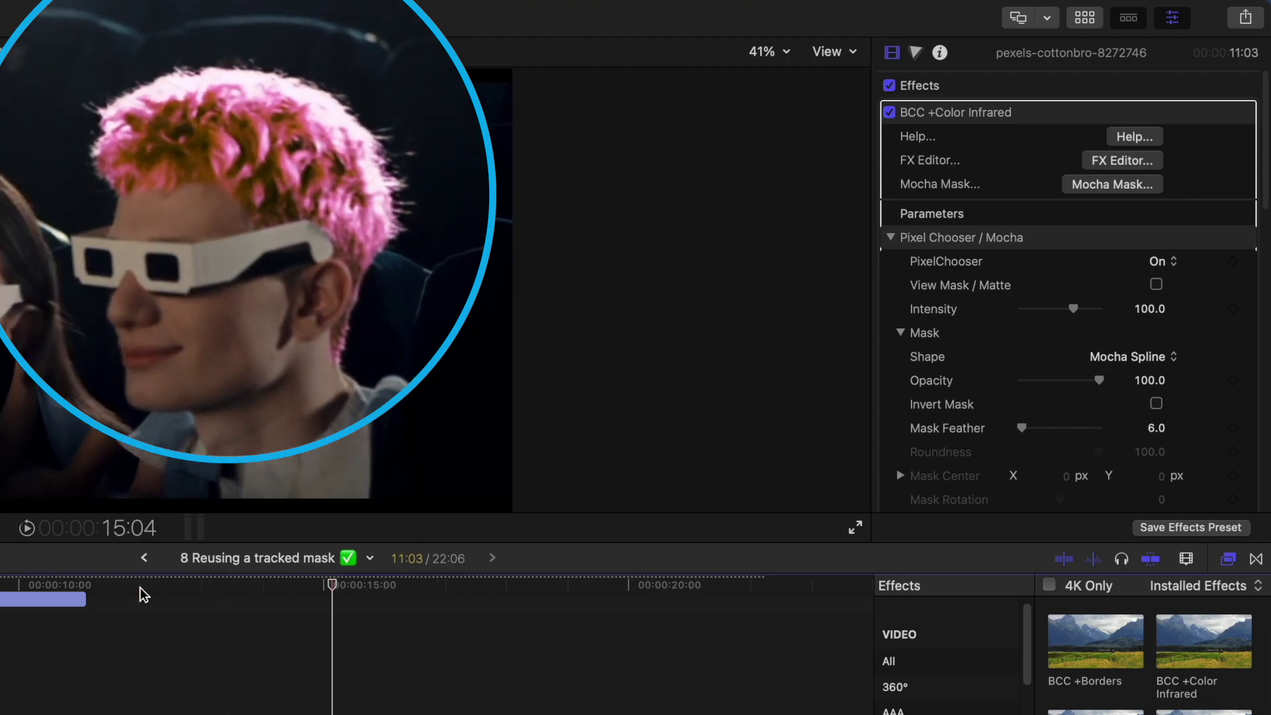